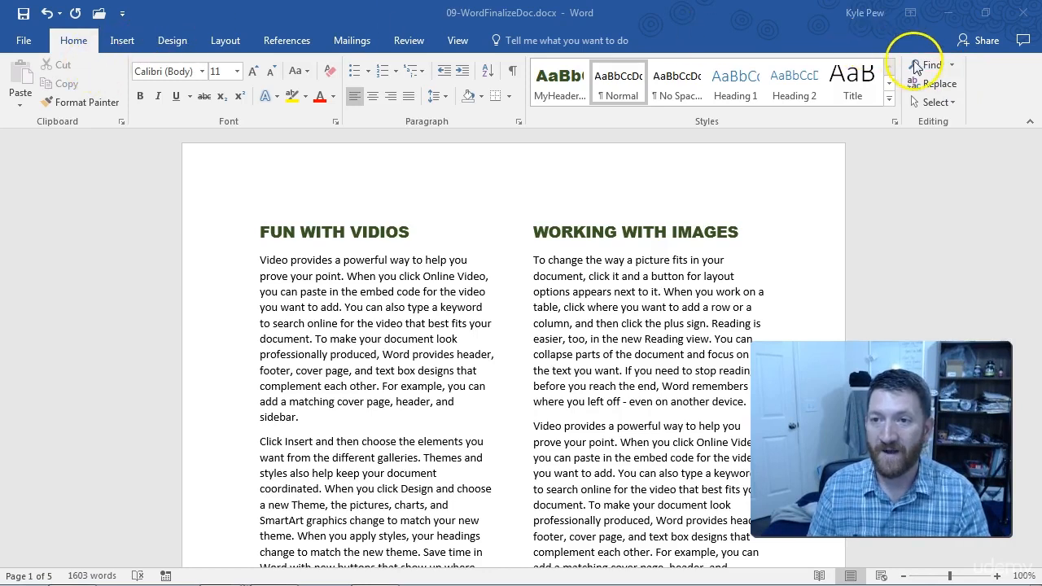
Step: Open the document search pane, and view the Advanced Find dialog without searching before closing it
left_click(927, 67)
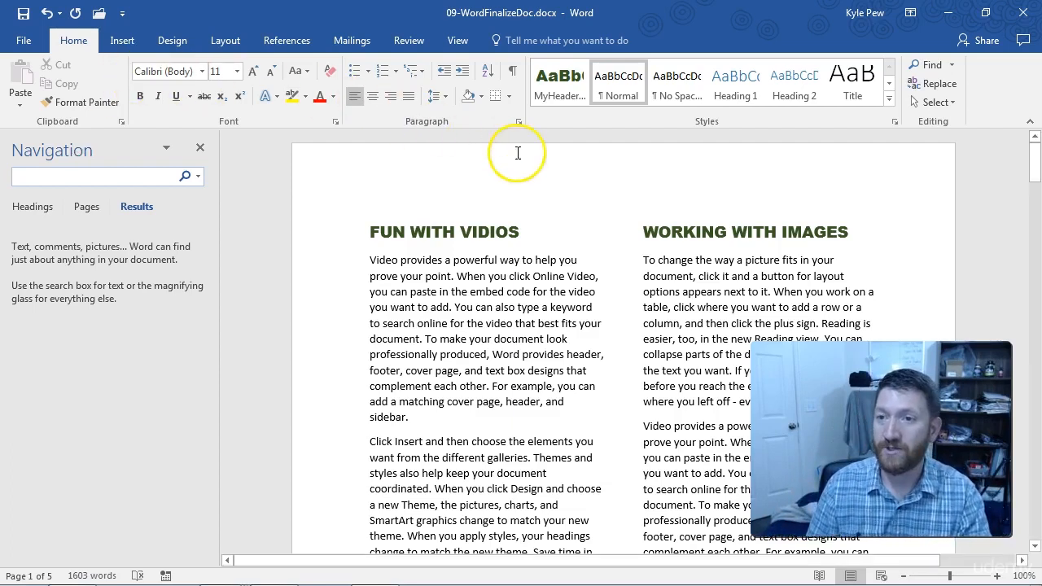
left_click(954, 64)
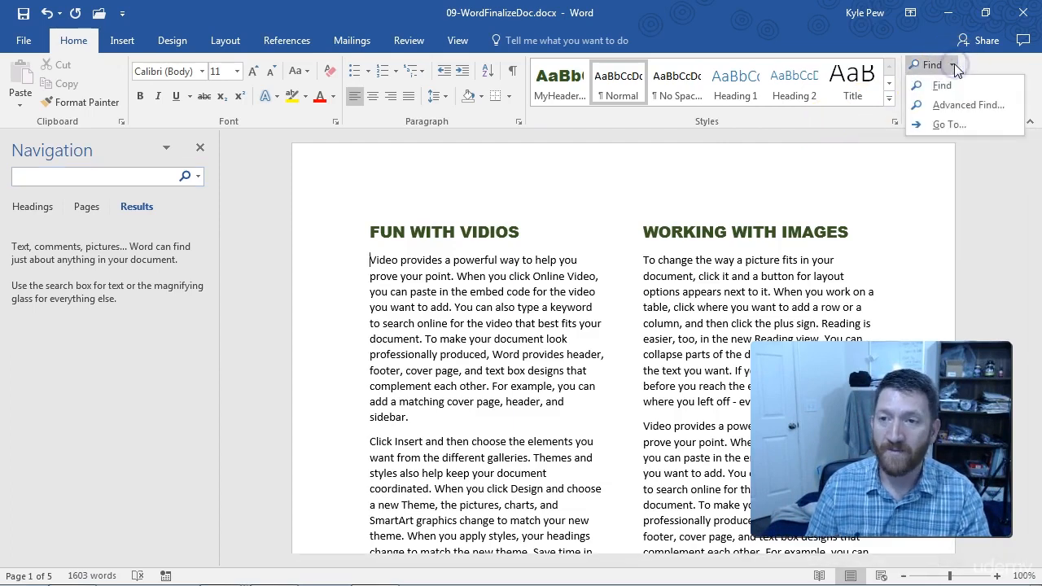
left_click(967, 106)
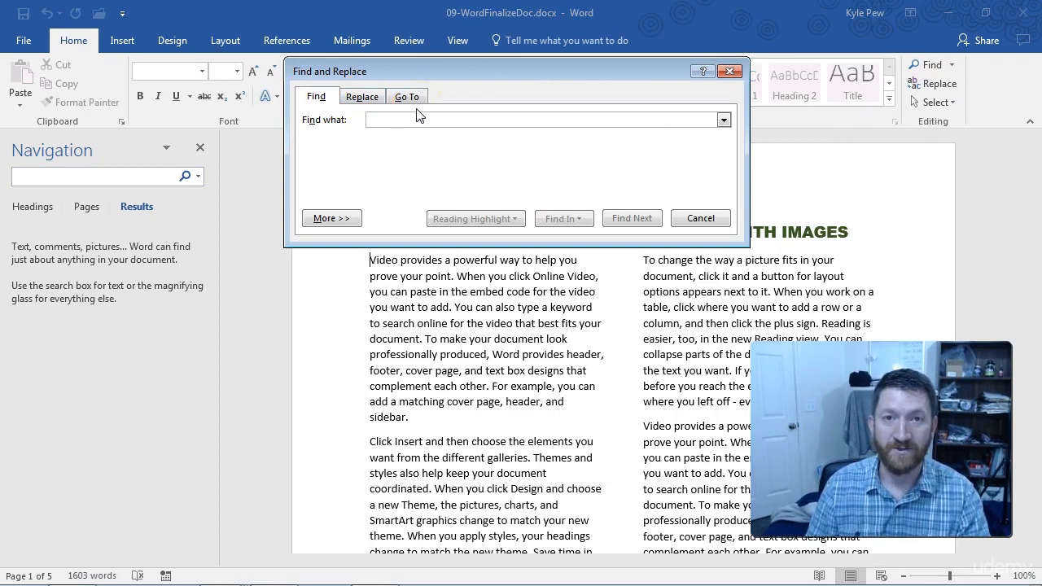
left_click(730, 74)
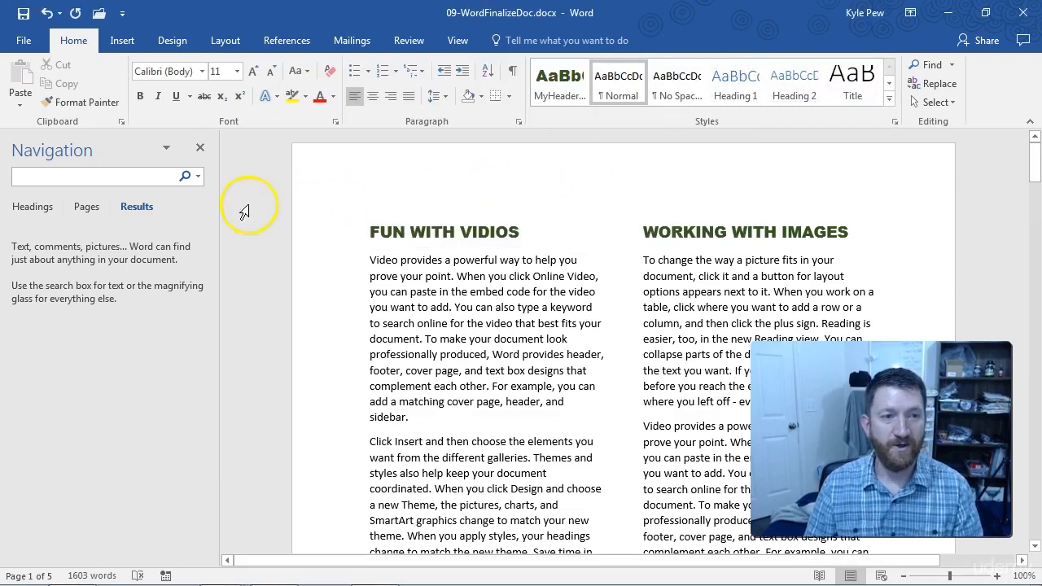
Step: Search the document for "video" and jump to several matches on the first two pages from the results list
left_click(98, 176)
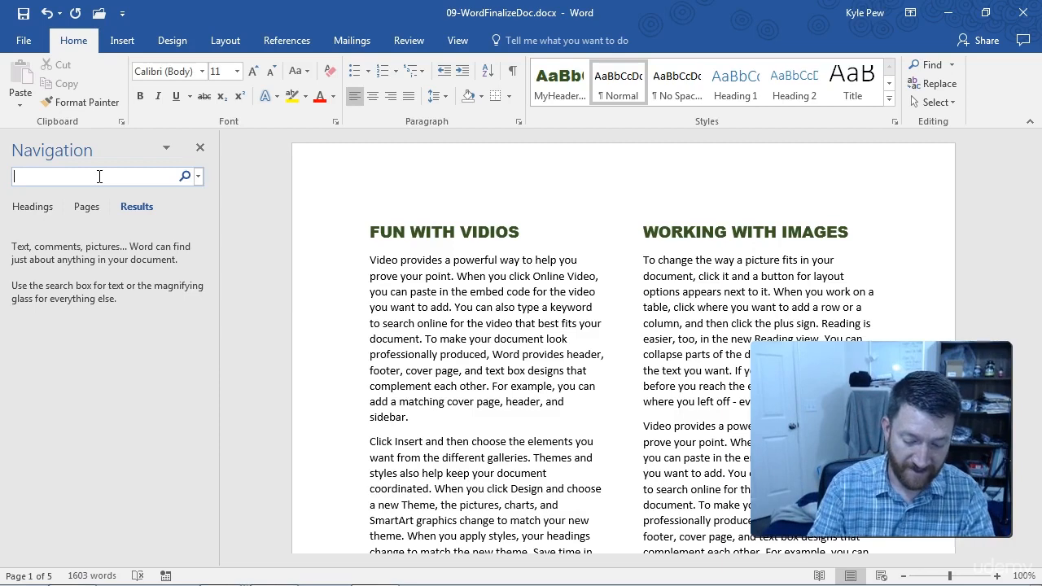
type("video")
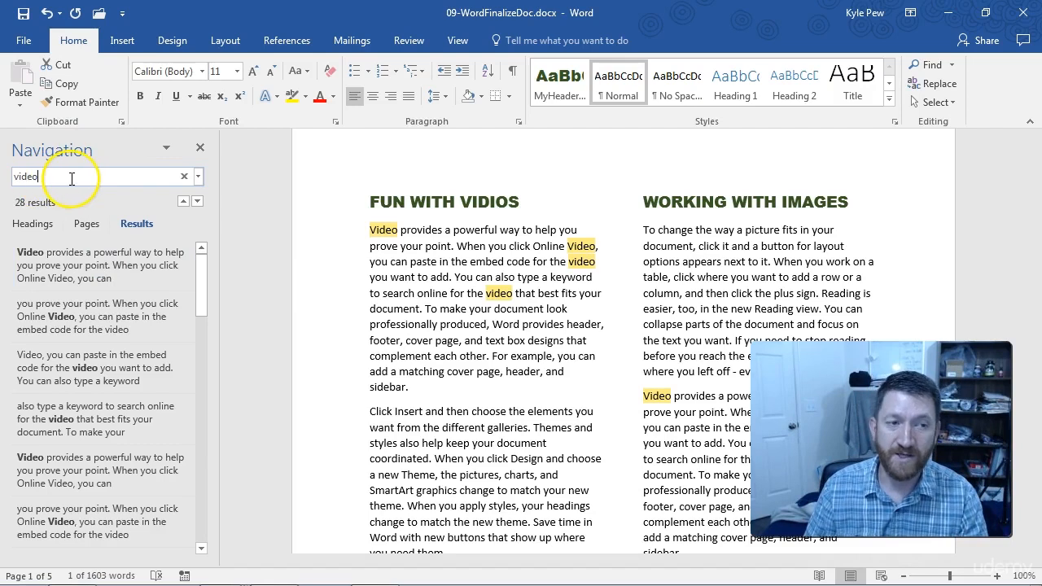
left_click(65, 324)
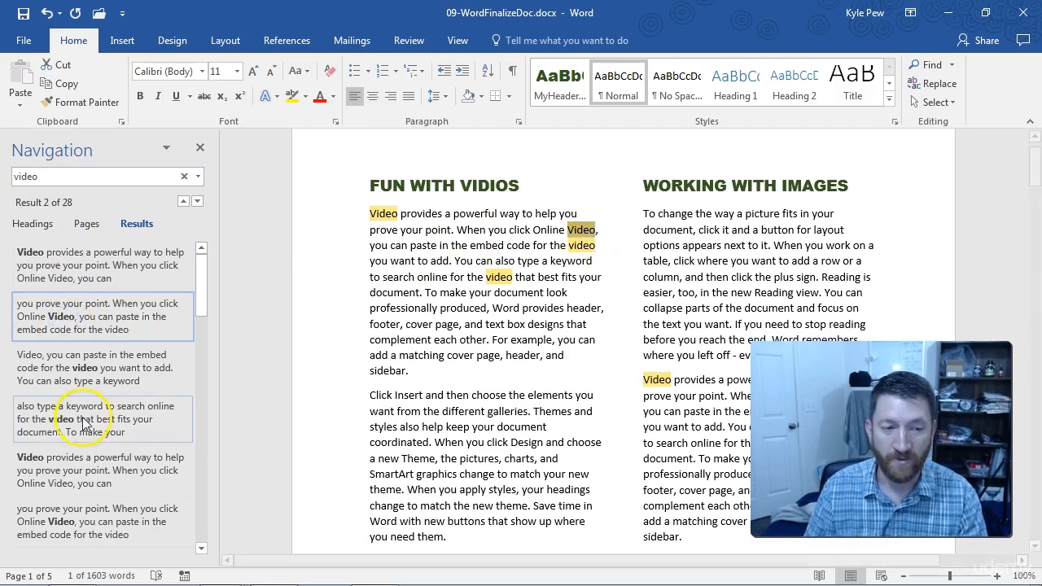
left_click(70, 480)
scroll(70, 479, "down", 6)
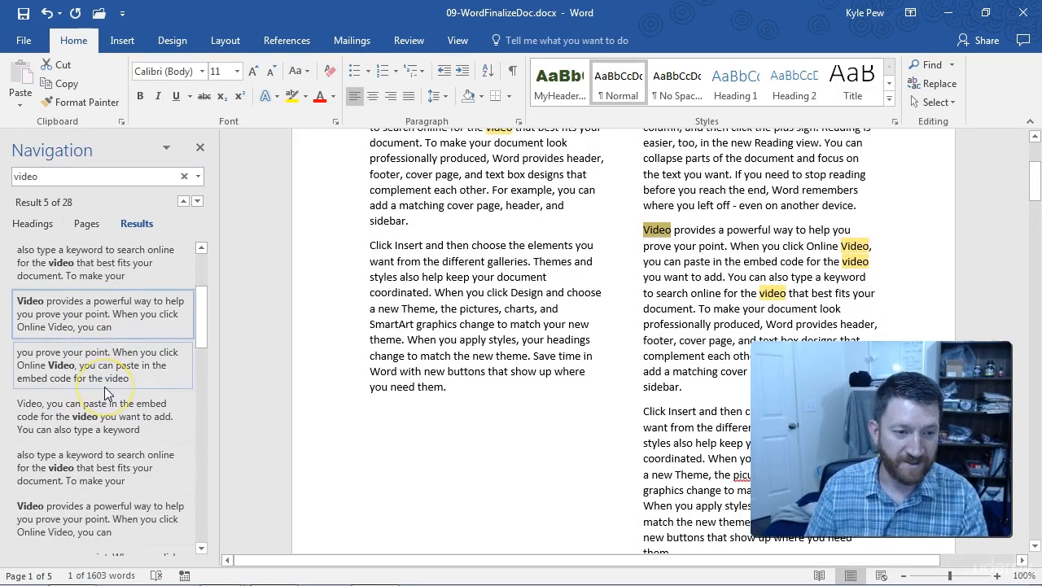
left_click(62, 440)
left_click_drag(195, 373, 200, 388)
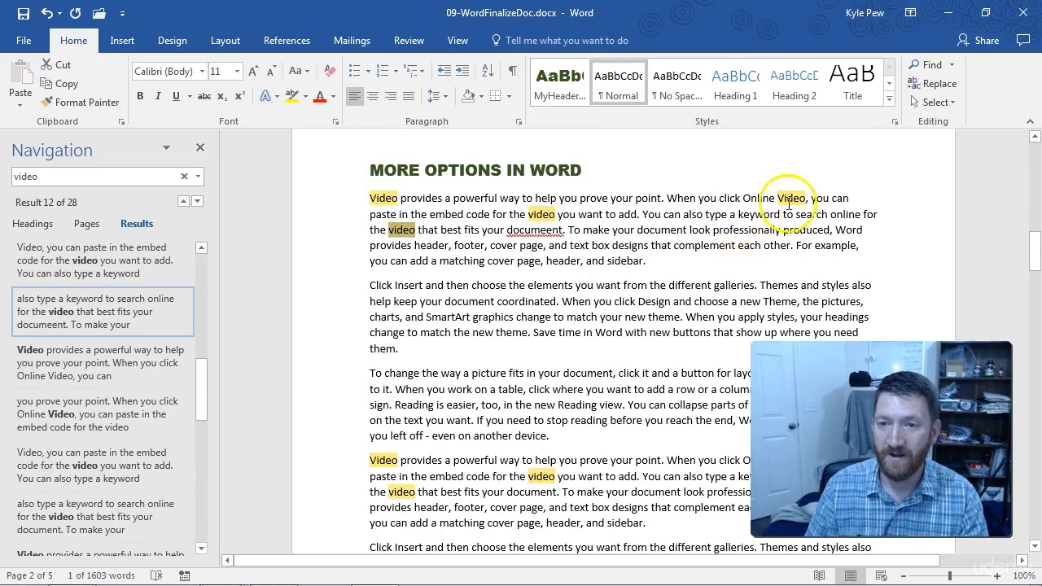
left_click(28, 456)
left_click(57, 355)
left_click(67, 308)
left_click(71, 262)
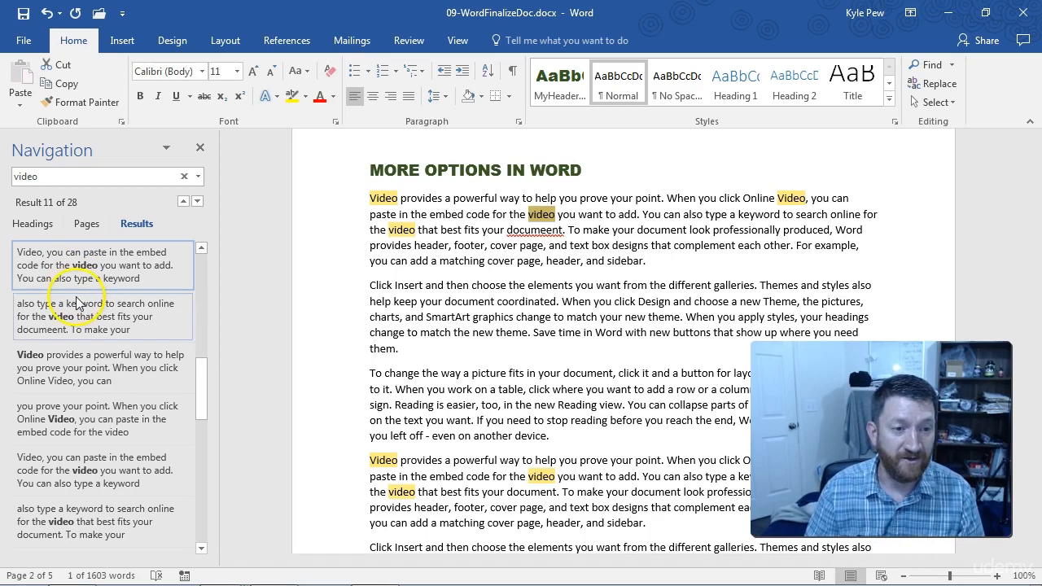
left_click(79, 373)
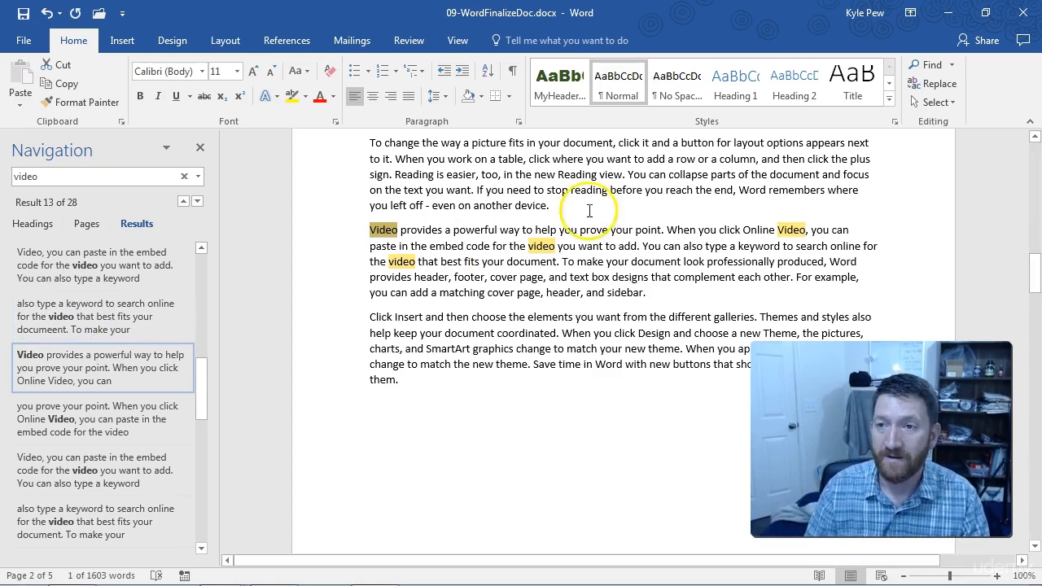
Step: Replace all occurrences of "Video" with "Moving Pictures" throughout the document, continuing from the beginning, and close Find and Replace
left_click(953, 65)
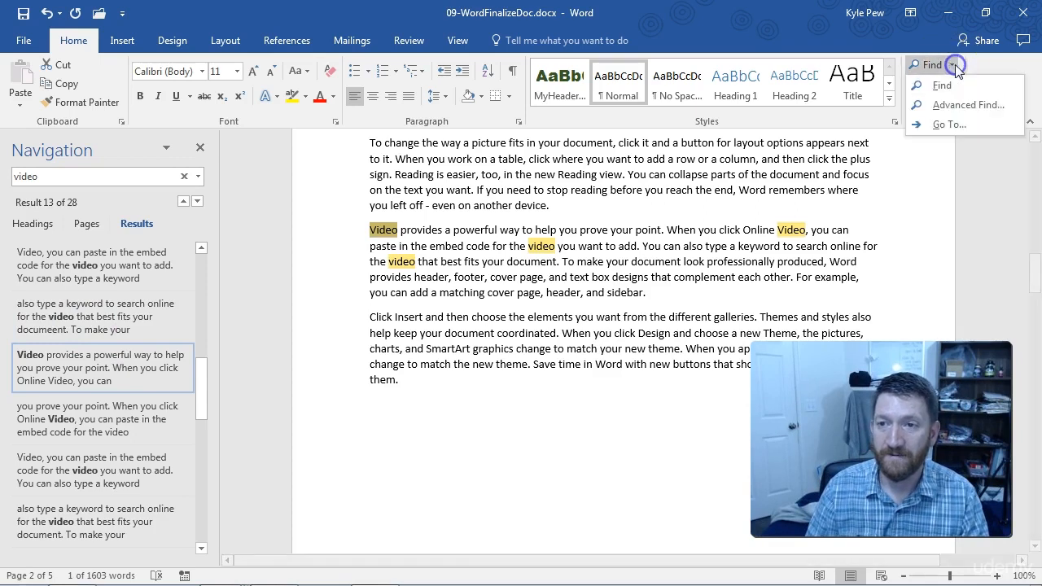
left_click(962, 105)
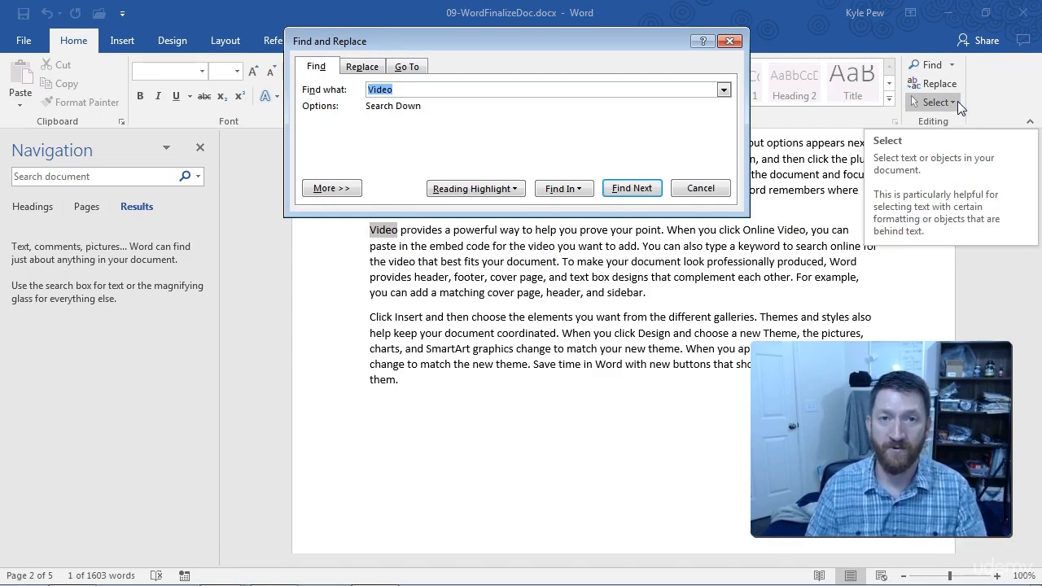
left_click_drag(572, 49, 577, 154)
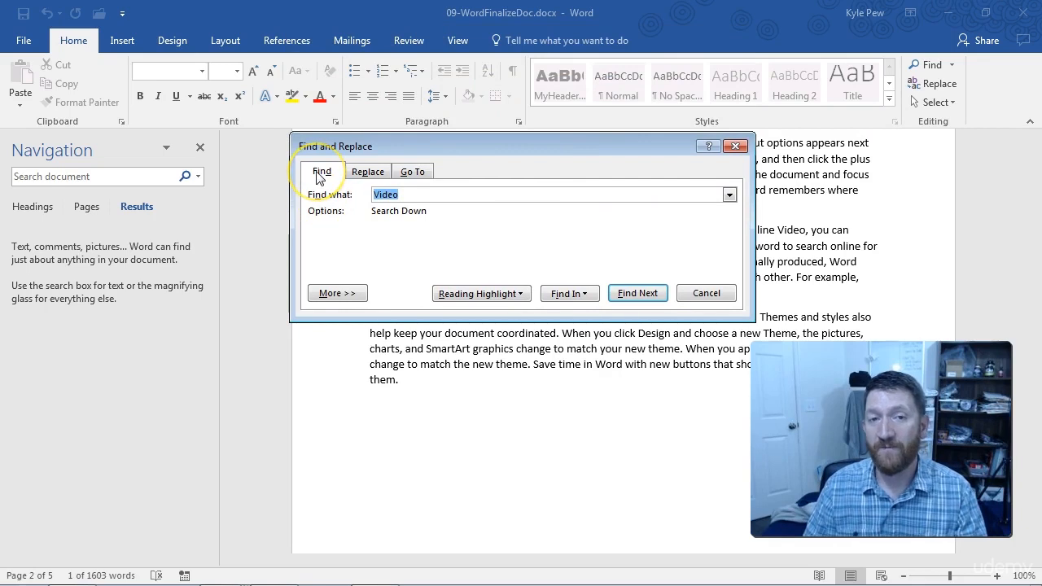
left_click(368, 175)
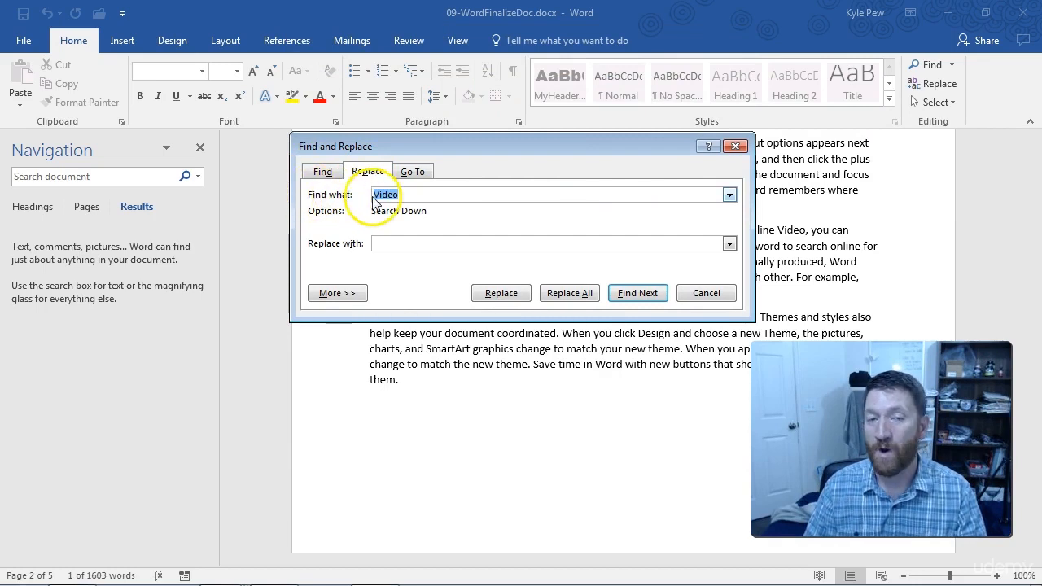
left_click_drag(1030, 277, 1036, 154)
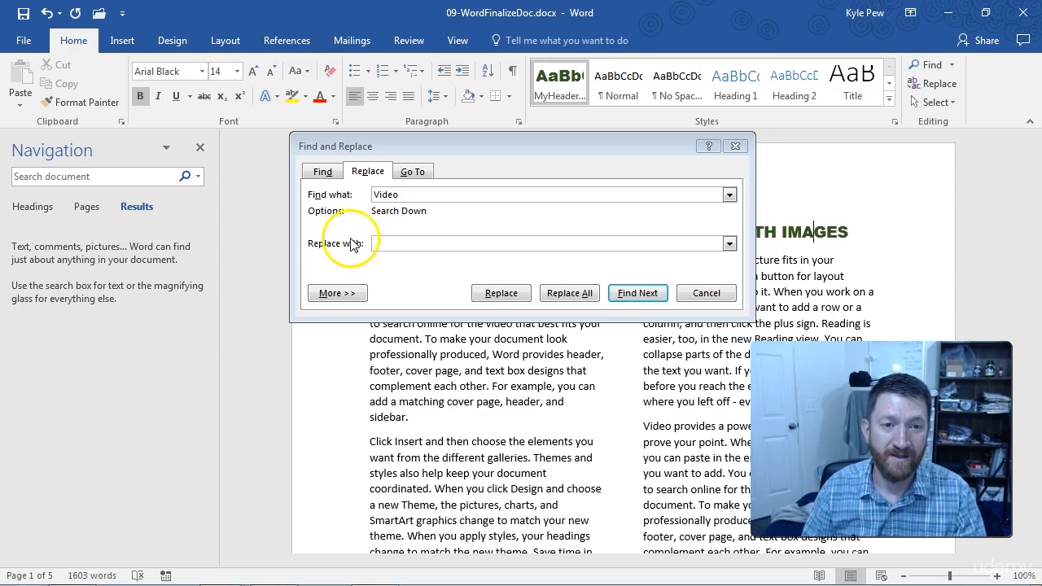
left_click(382, 243)
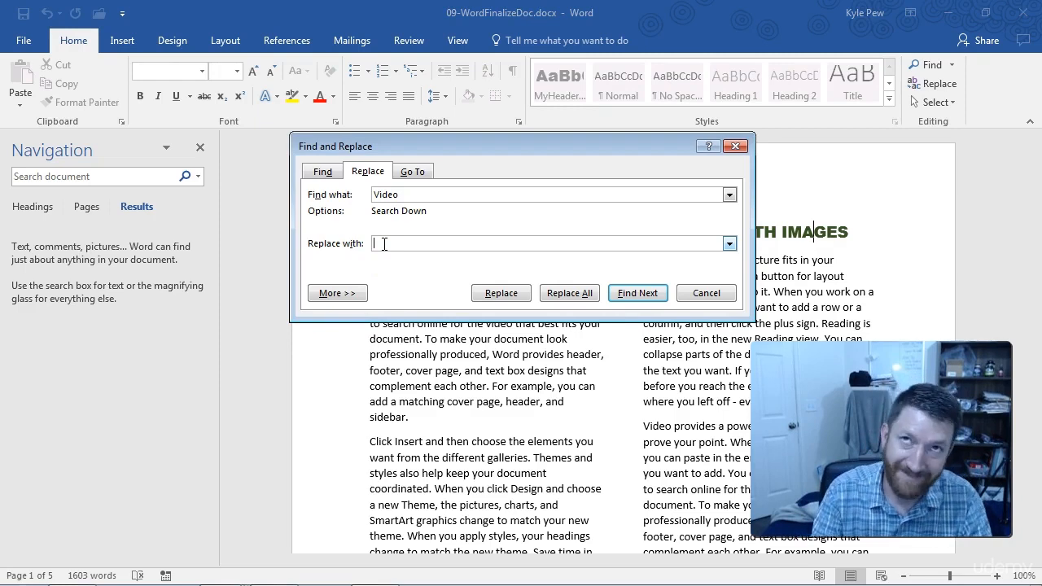
type("M")
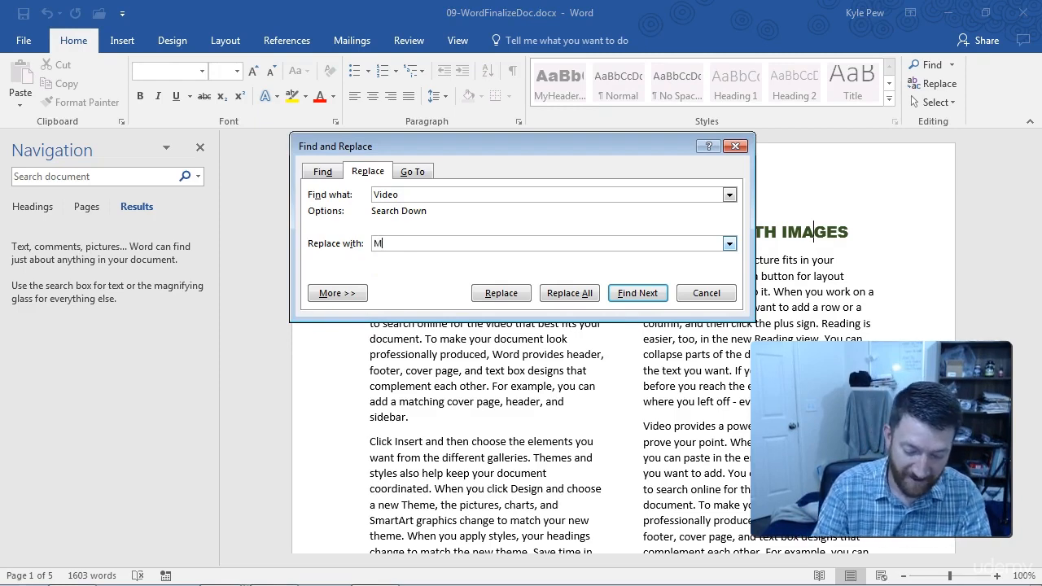
type("oving Pictures")
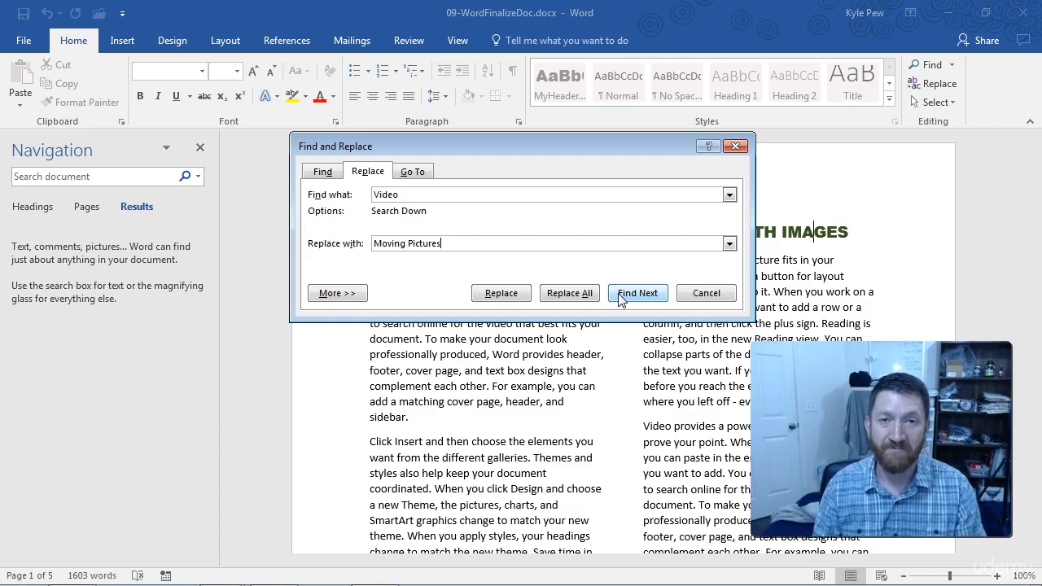
left_click(579, 295)
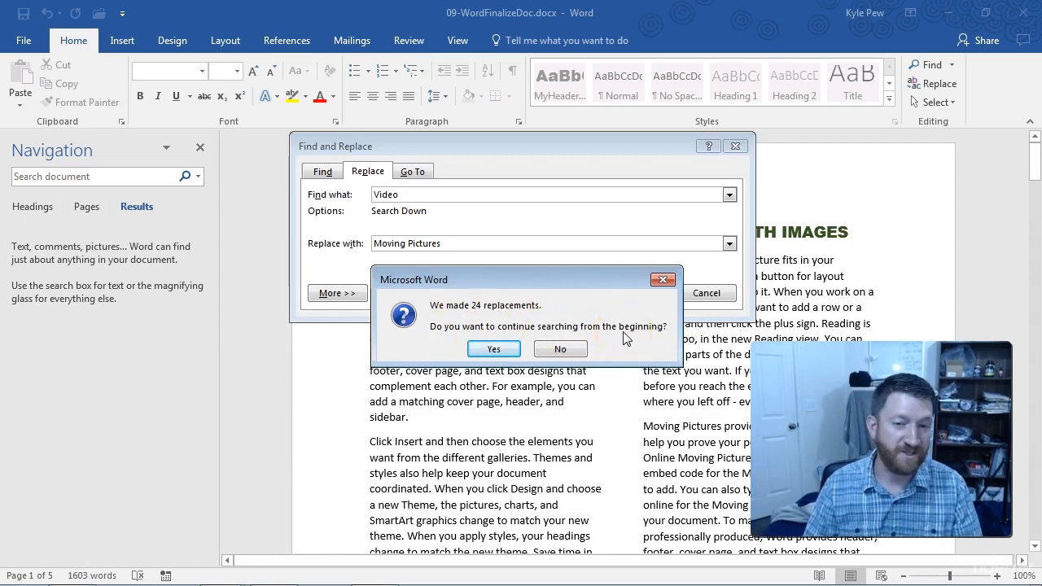
left_click(489, 348)
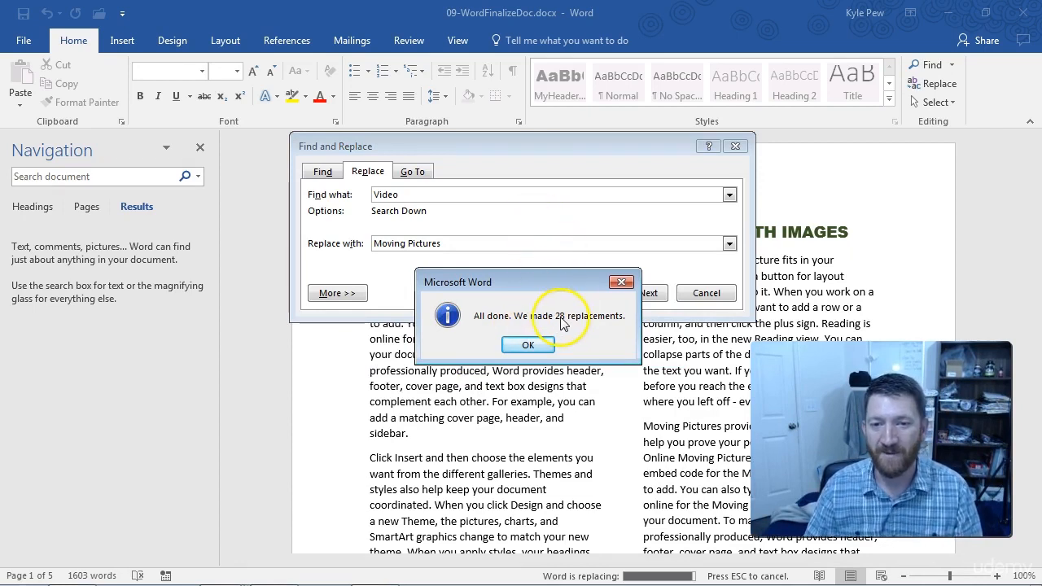
left_click(527, 344)
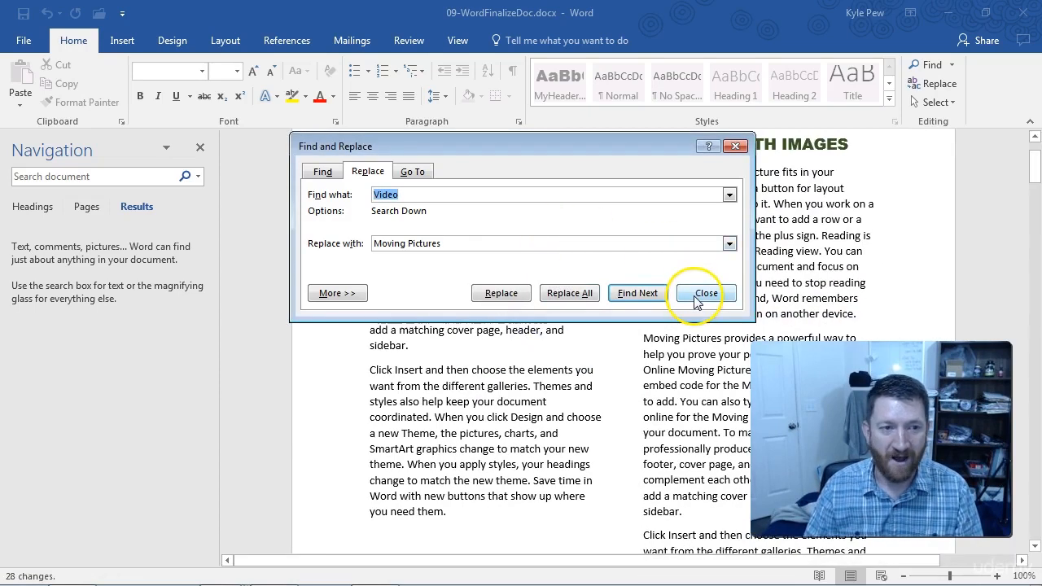
left_click(696, 293)
Step: Check the replacements by searching the document for "video" and for "moving p"
left_click(114, 179)
type("video")
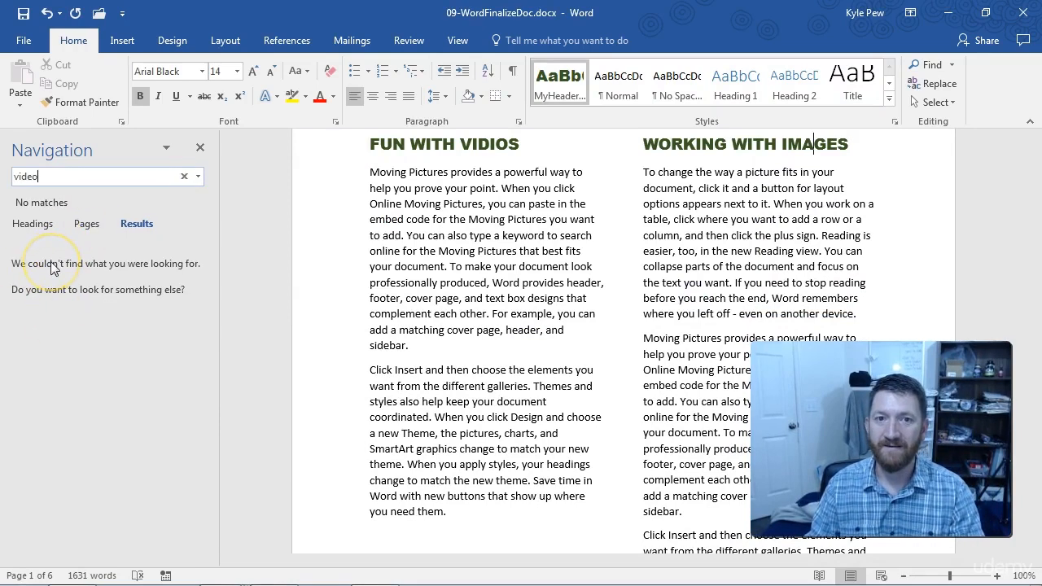
key("BackSpace")
key("BackSpace")
key("BackSpace")
key("BackSpace")
key("BackSpace")
type("moving p")
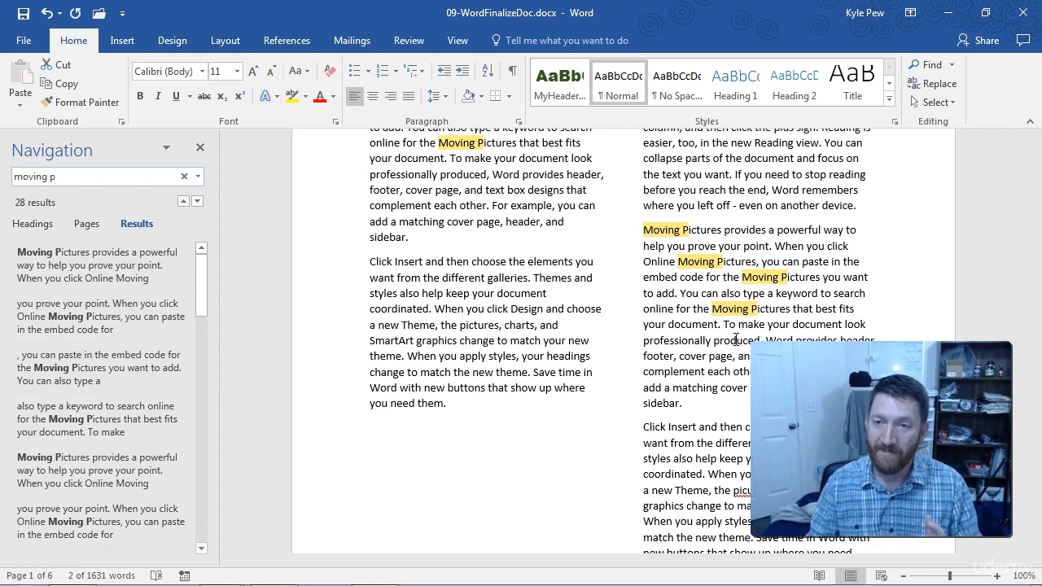
Step: Open the replace options of Find and Replace through Advanced Find
left_click(951, 65)
left_click(962, 105)
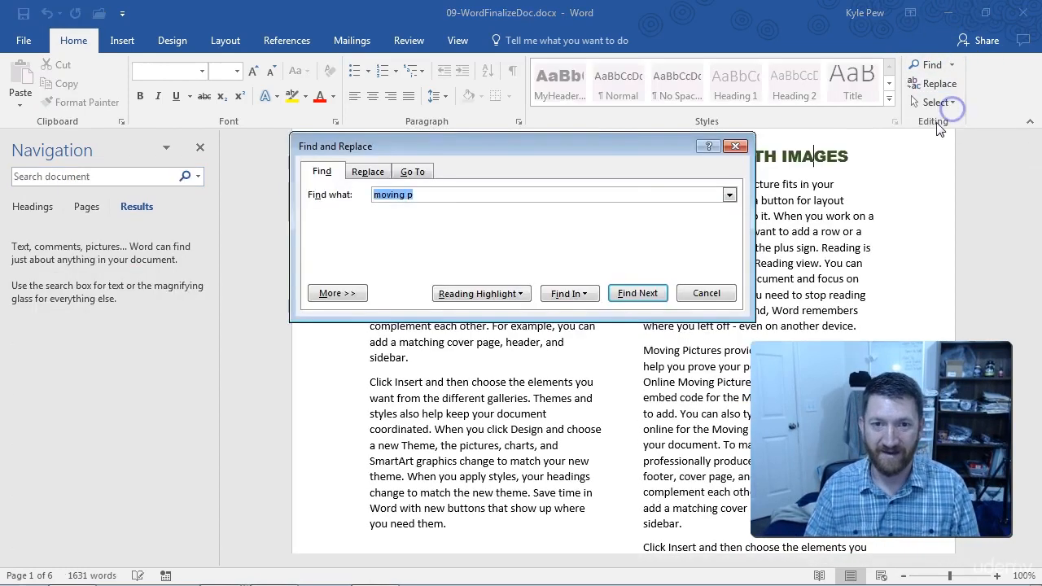
left_click(365, 172)
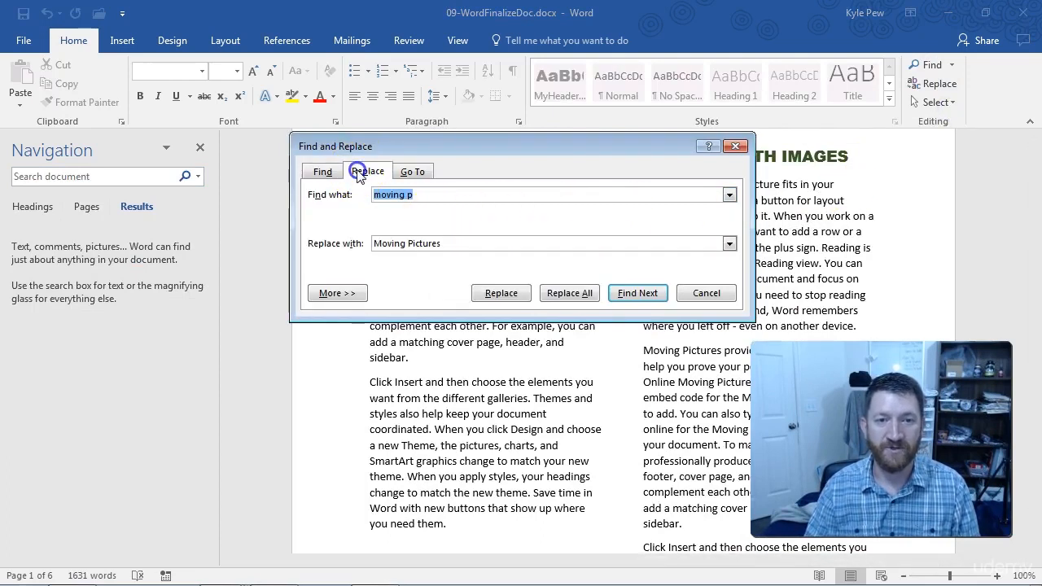